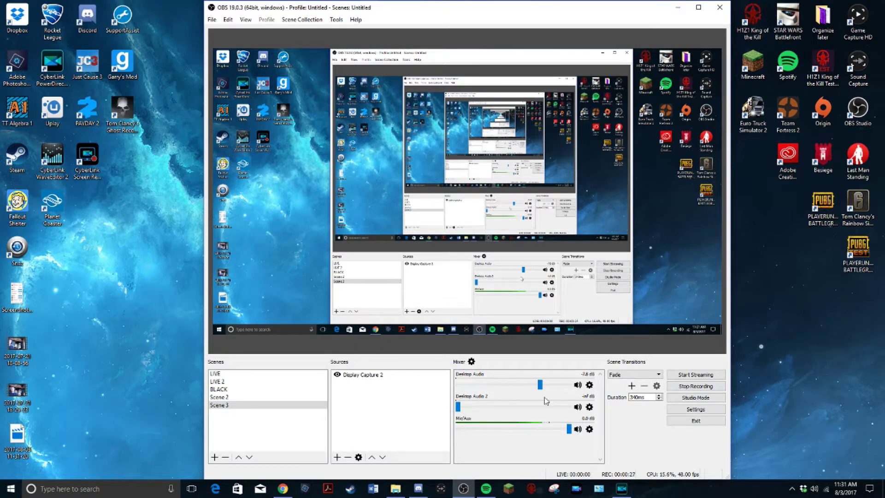
Inspect the Desktop Audio source's properties and close them without changes.
{"action": "left_click", "coordinate": [590, 386]}
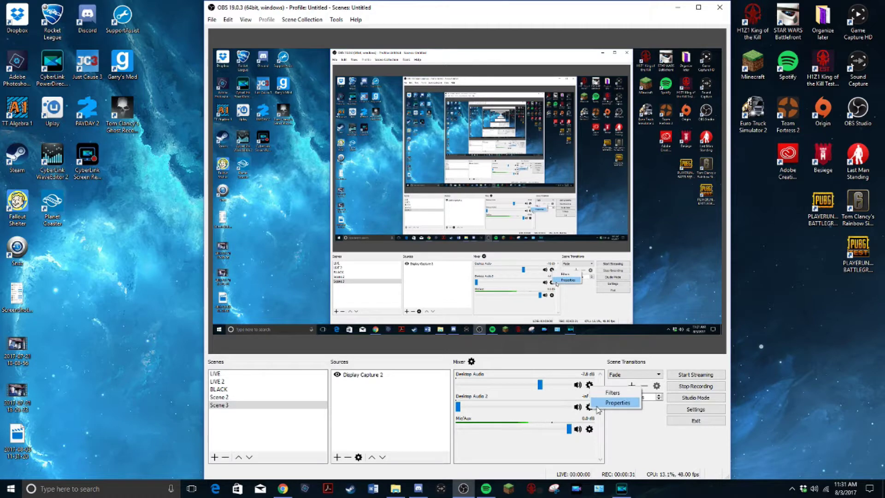
{"action": "left_click", "coordinate": [598, 405]}
{"action": "left_click", "coordinate": [610, 370]}
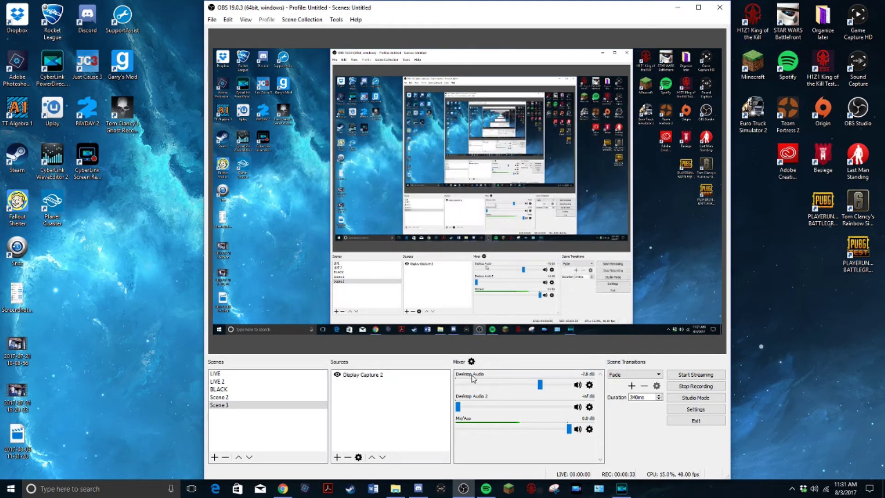
Add an Audio Output Capture source with the default name, set to Speakers (Wired USB Headset).
{"action": "right_click", "coordinate": [356, 400]}
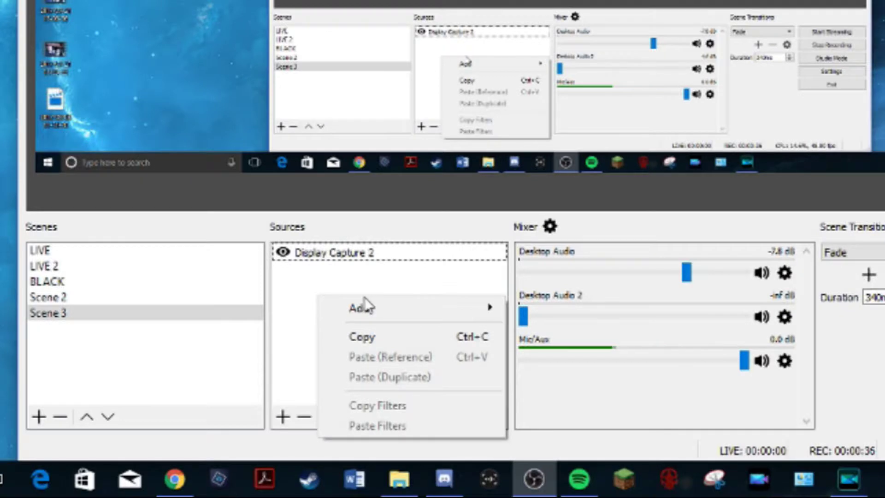
{"action": "mouse_move", "coordinate": [392, 404]}
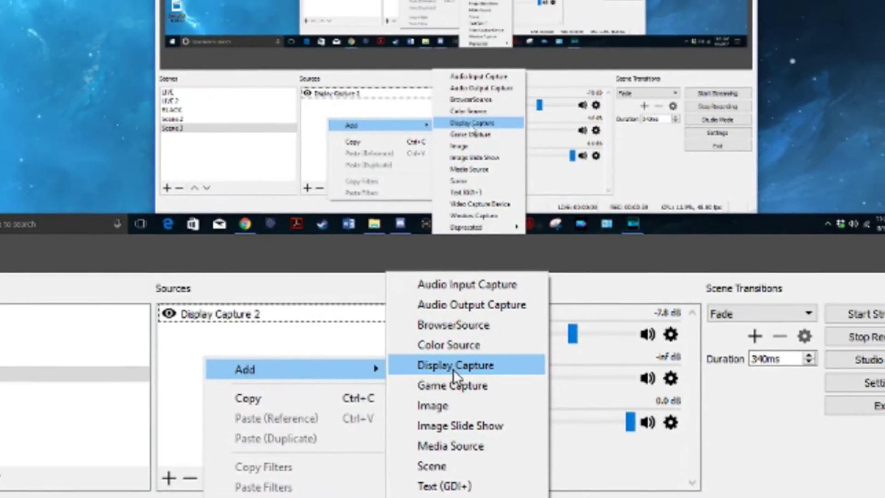
{"action": "left_click", "coordinate": [491, 312]}
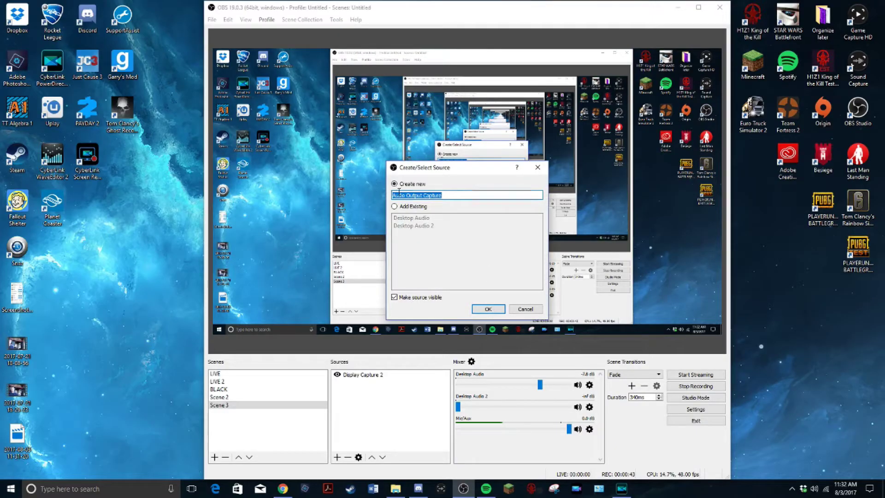
{"action": "left_click", "coordinate": [485, 313]}
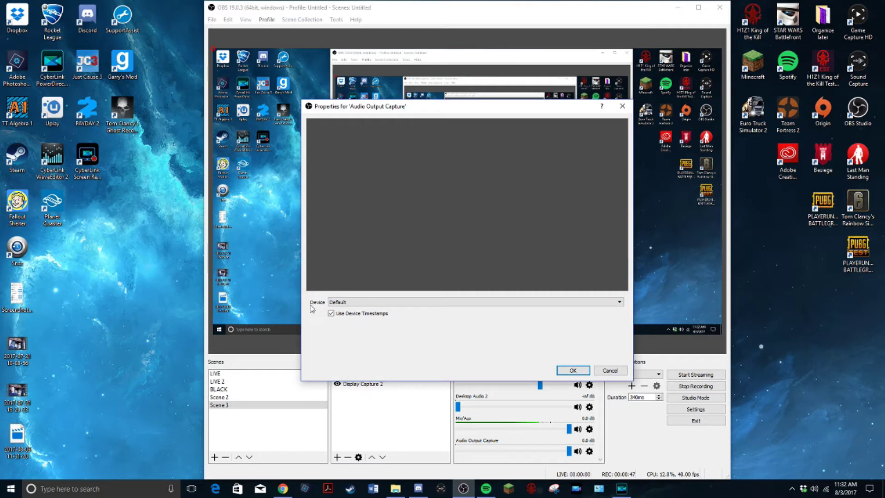
{"action": "left_click", "coordinate": [342, 303]}
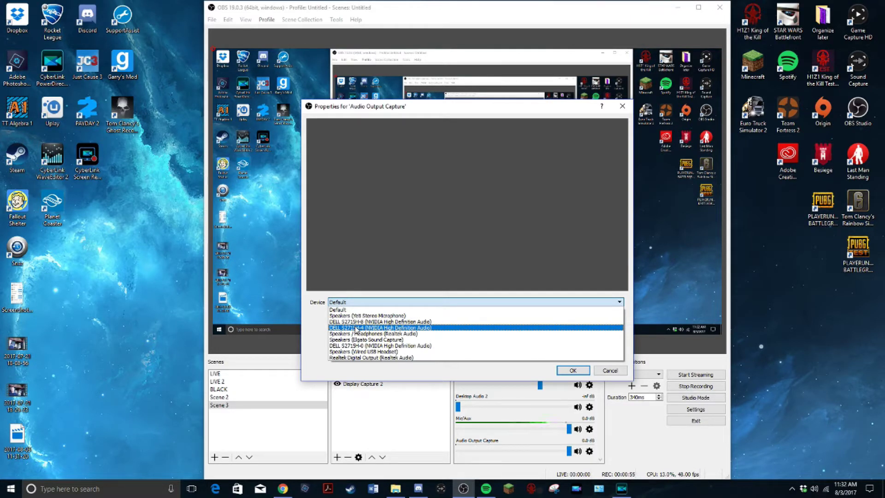
{"action": "left_click", "coordinate": [352, 352]}
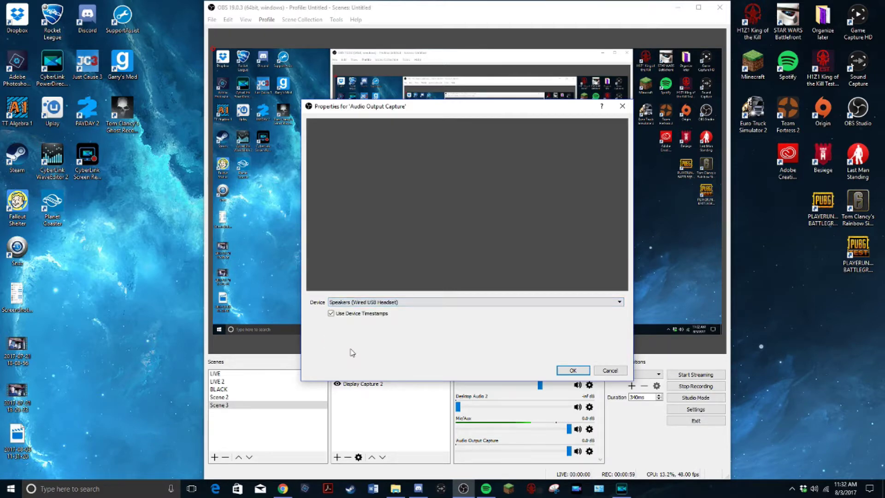
{"action": "left_click", "coordinate": [573, 371]}
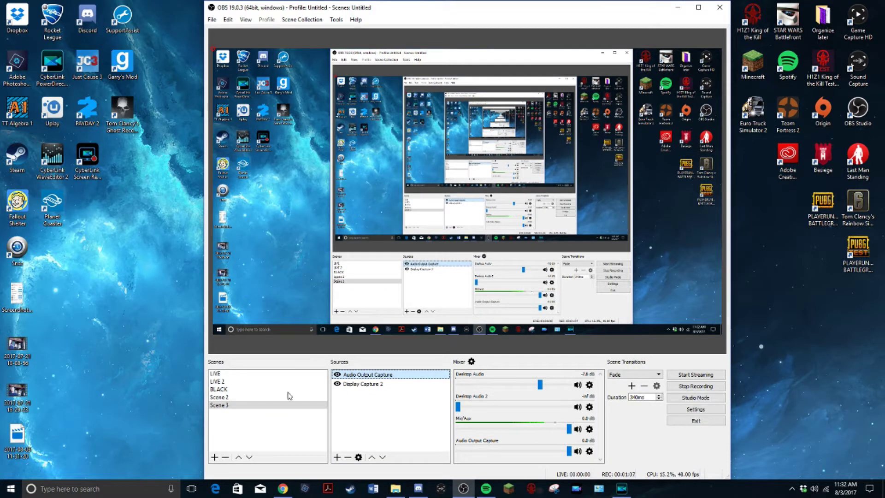
Mute the Audio Output Capture source fully and delete it from the sources.
{"action": "left_click_drag", "start_coordinate": [572, 452], "coordinate": [458, 451]}
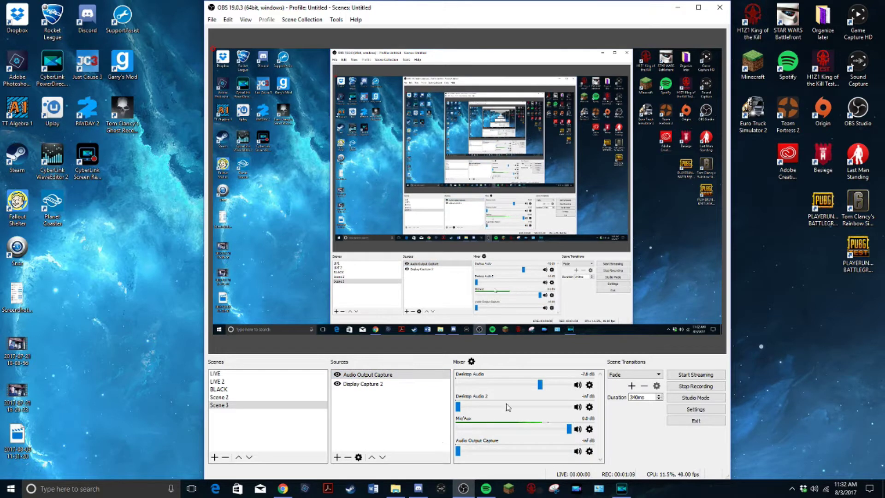
{"action": "right_click", "coordinate": [371, 375]}
{"action": "left_click", "coordinate": [405, 269]}
{"action": "left_click", "coordinate": [509, 258]}
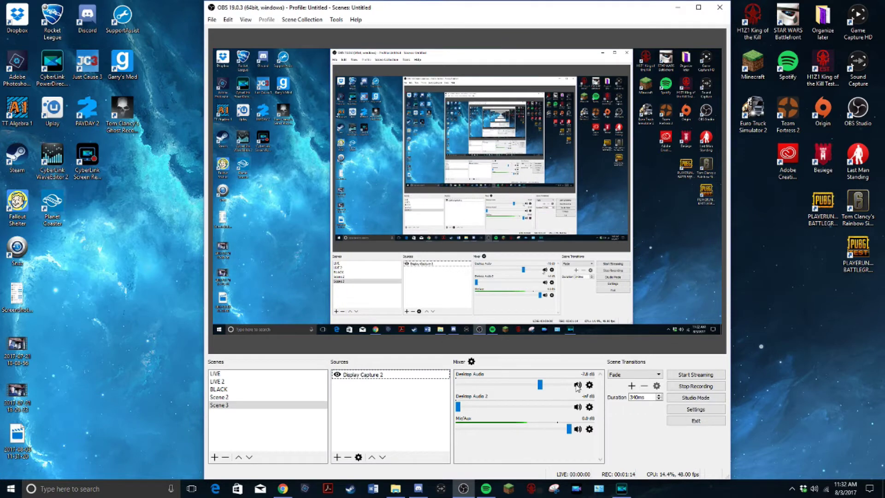
Verify the capture devices for Desktop Audio and Desktop Audio 2 in their properties.
{"action": "left_click", "coordinate": [590, 387]}
{"action": "left_click", "coordinate": [604, 399]}
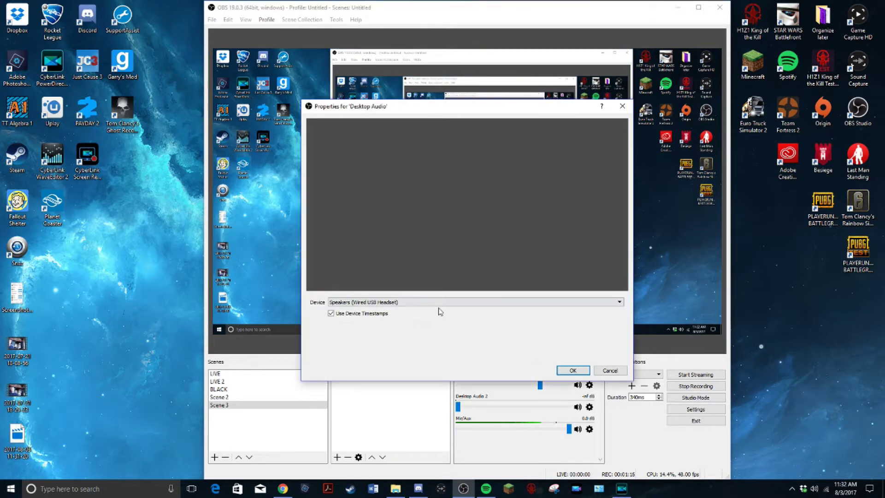
{"action": "left_click", "coordinate": [573, 371]}
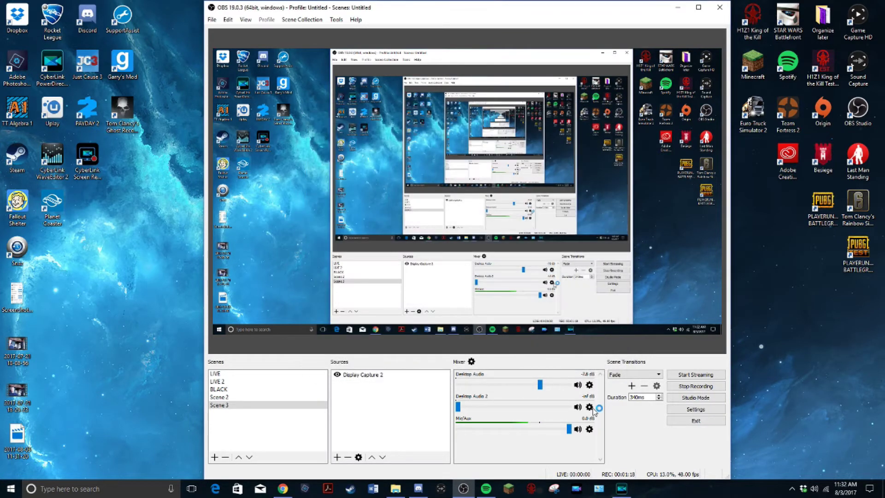
{"action": "left_click", "coordinate": [590, 408]}
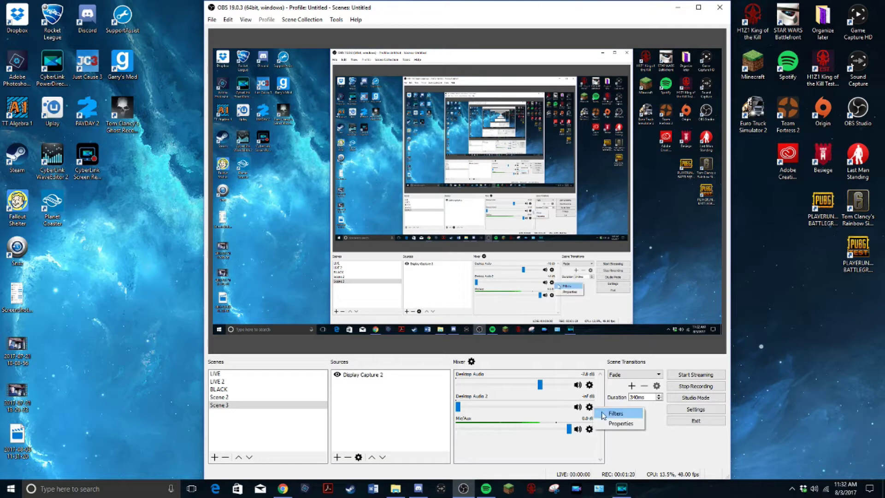
{"action": "left_click", "coordinate": [604, 419]}
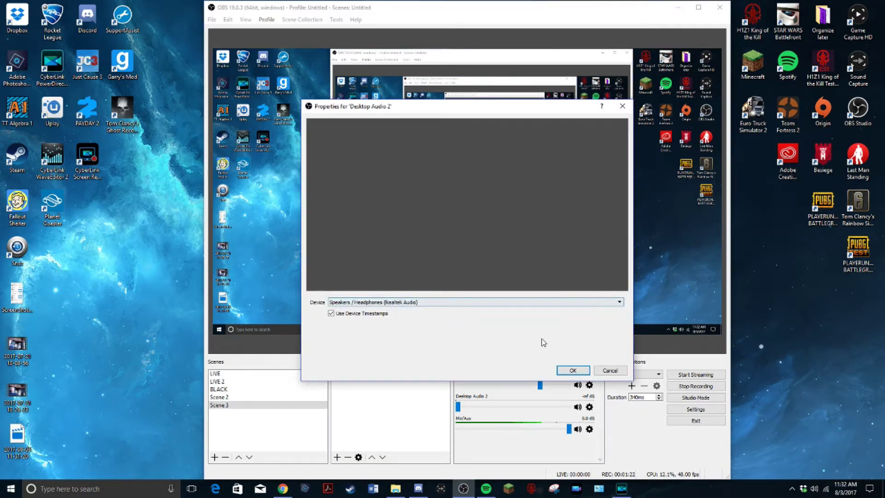
{"action": "left_click", "coordinate": [573, 370]}
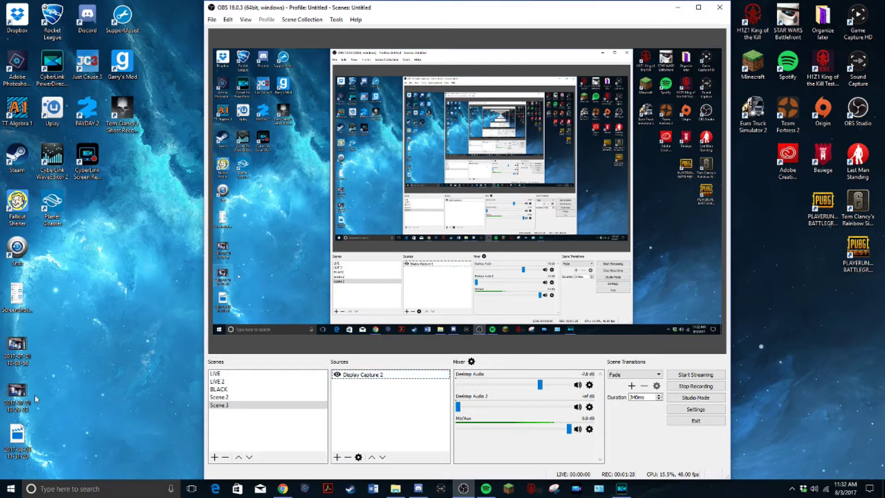
Try Desktop Audio levels, settle on -3.3 dB, and switch to the LIVE scene.
{"action": "left_click_drag", "start_coordinate": [540, 384], "coordinate": [504, 385]}
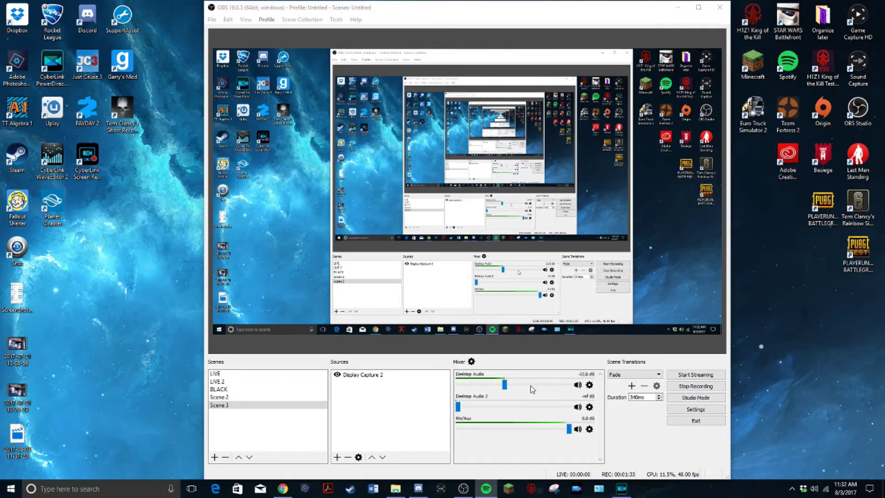
{"action": "left_click_drag", "start_coordinate": [503, 386], "coordinate": [455, 386]}
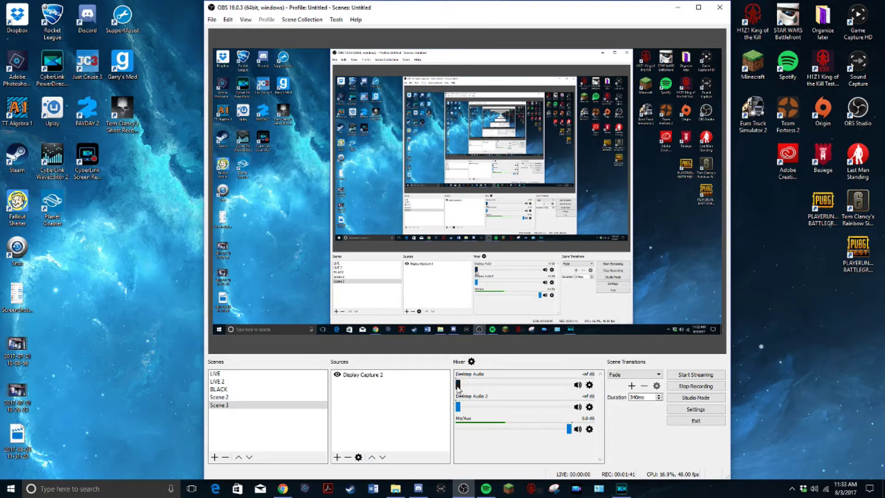
{"action": "mouse_move", "coordinate": [459, 387]}
{"action": "left_mouse_down"}
{"action": "mouse_move", "coordinate": [529, 391]}
{"action": "mouse_move", "coordinate": [458, 389]}
{"action": "left_mouse_up"}
{"action": "key", "text": "alt+Tab"}
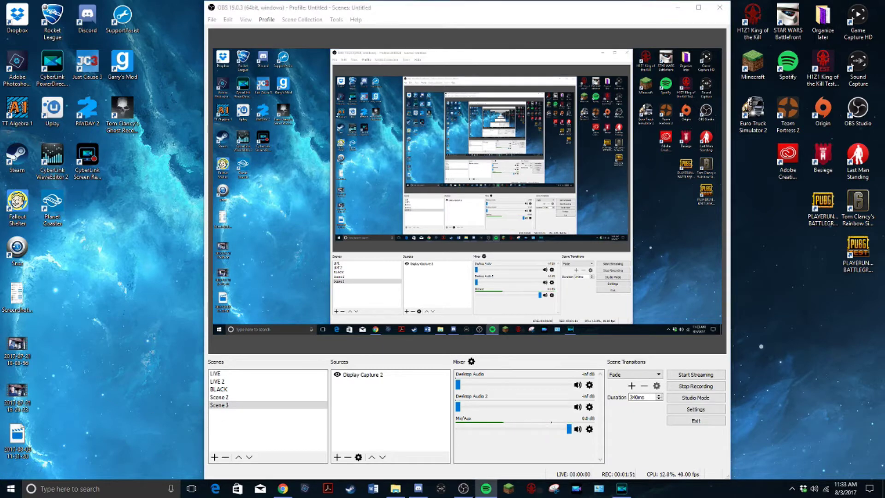
{"action": "key", "text": "alt+Tab"}
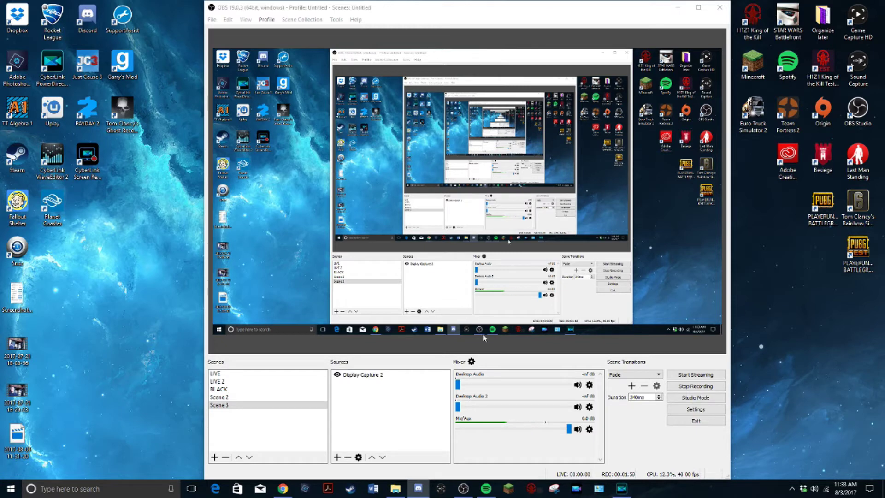
{"action": "left_click_drag", "start_coordinate": [458, 384], "coordinate": [557, 388]}
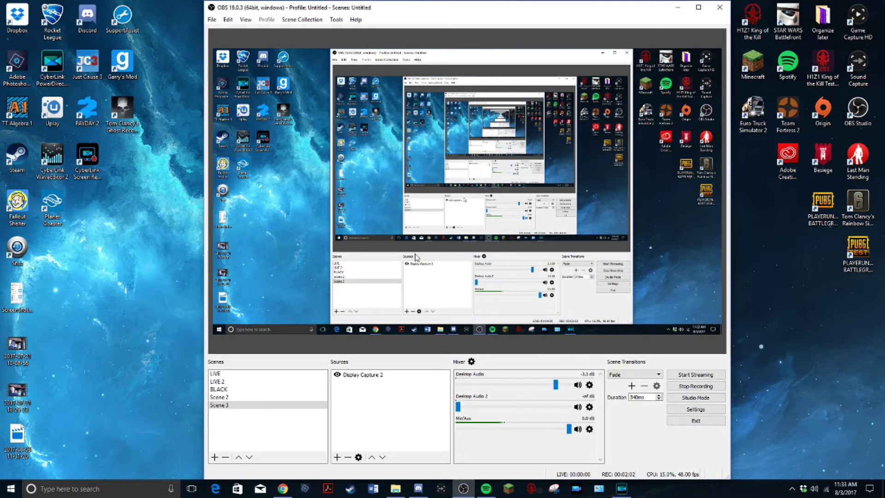
{"action": "left_click", "coordinate": [246, 373]}
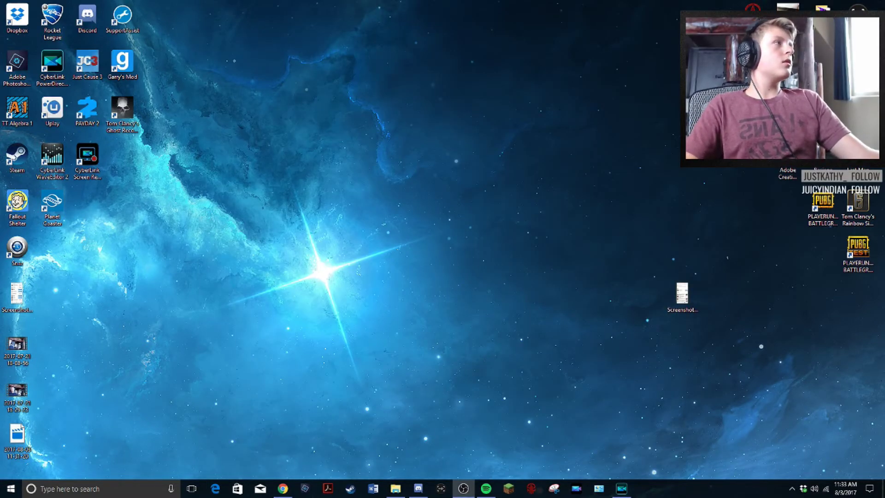
Bring Discord forward and drag its window into view, showing the #general channel.
{"action": "key", "text": "alt+Tab"}
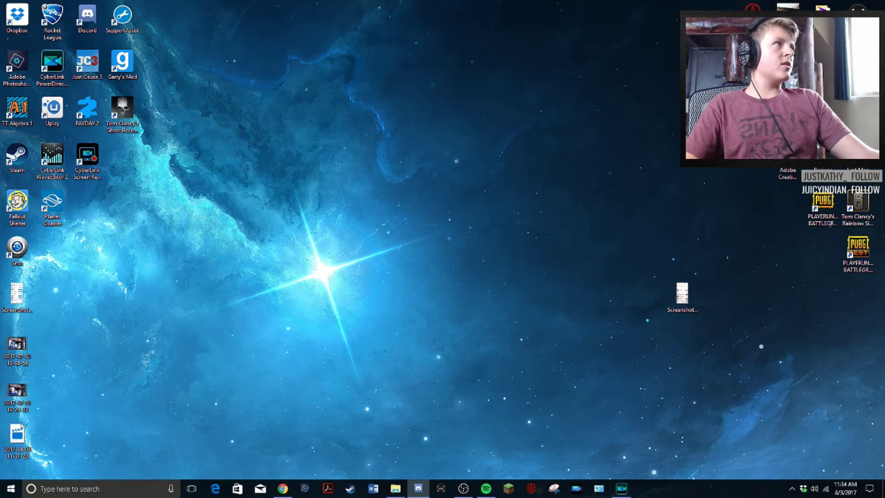
{"action": "left_click_drag", "start_coordinate": [884, 92], "coordinate": [561, 16]}
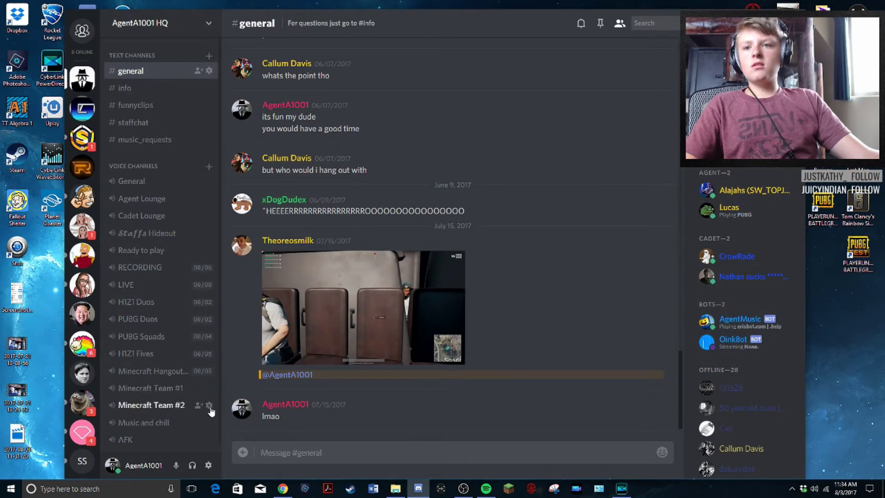
Go to Discord's User Settings and choose the Voice page under App Settings.
{"action": "left_click", "coordinate": [208, 465]}
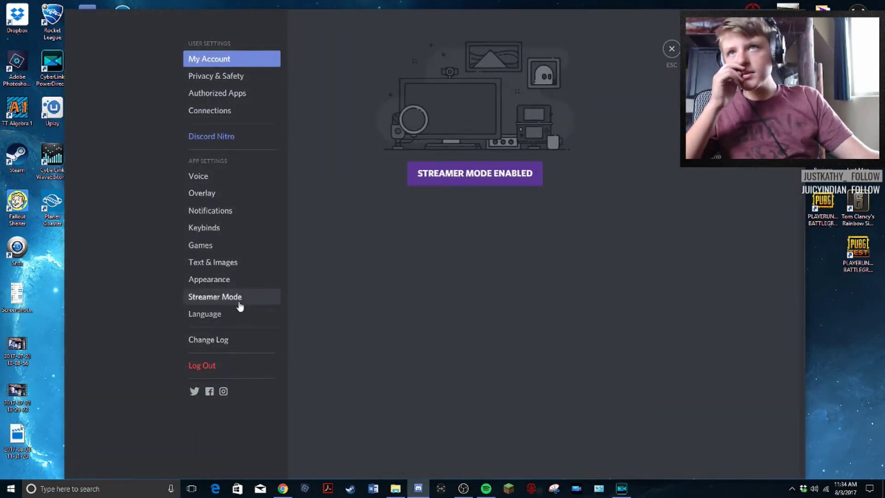
{"action": "left_click", "coordinate": [197, 176]}
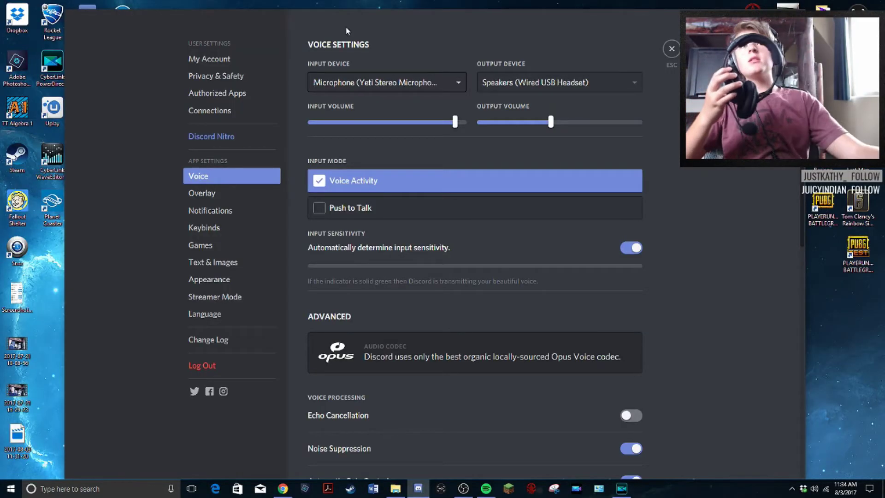
Keep Yeti Stereo Microphone as input and Speakers (Wired USB Headset) as voice output.
{"action": "left_click", "coordinate": [423, 83]}
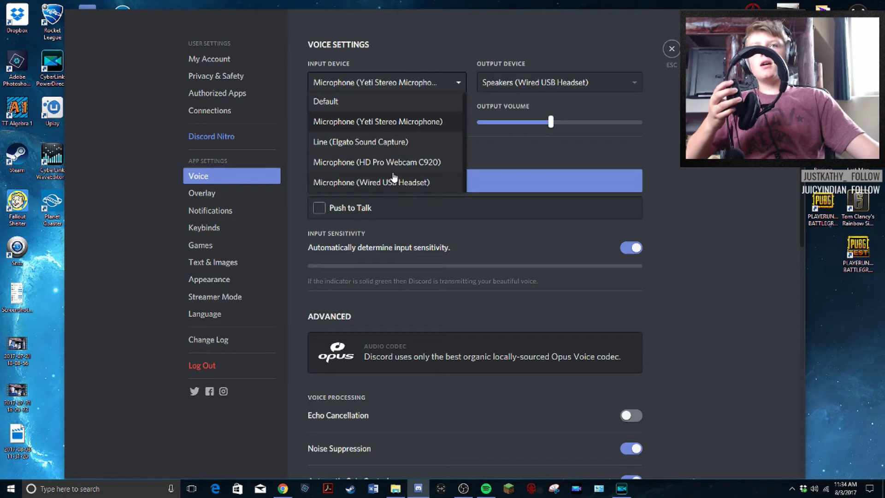
{"action": "left_click", "coordinate": [664, 156]}
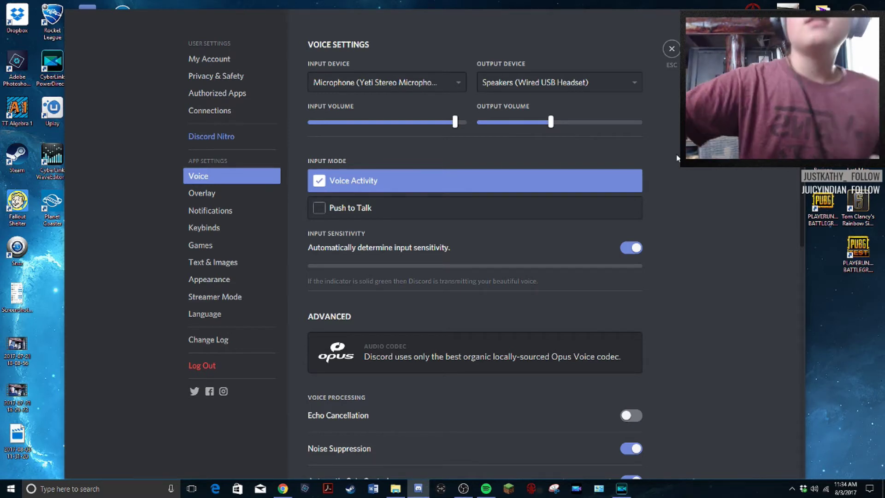
{"action": "left_click", "coordinate": [415, 83]}
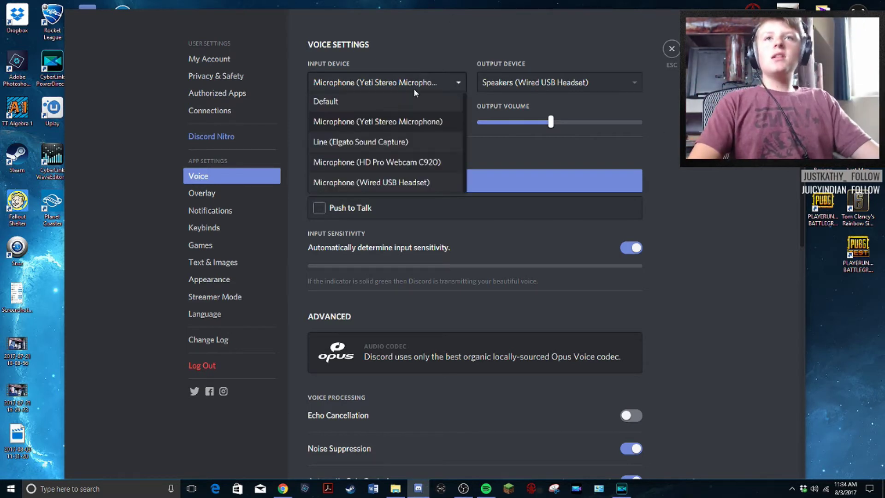
{"action": "left_click", "coordinate": [402, 119]}
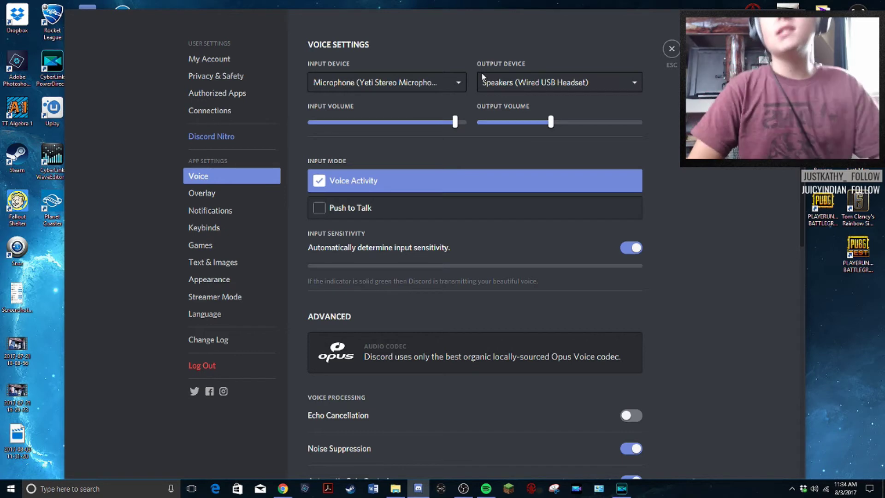
{"action": "left_click", "coordinate": [490, 82]}
{"action": "left_click", "coordinate": [493, 82]}
{"action": "left_click", "coordinate": [553, 82]}
{"action": "left_click", "coordinate": [540, 45]}
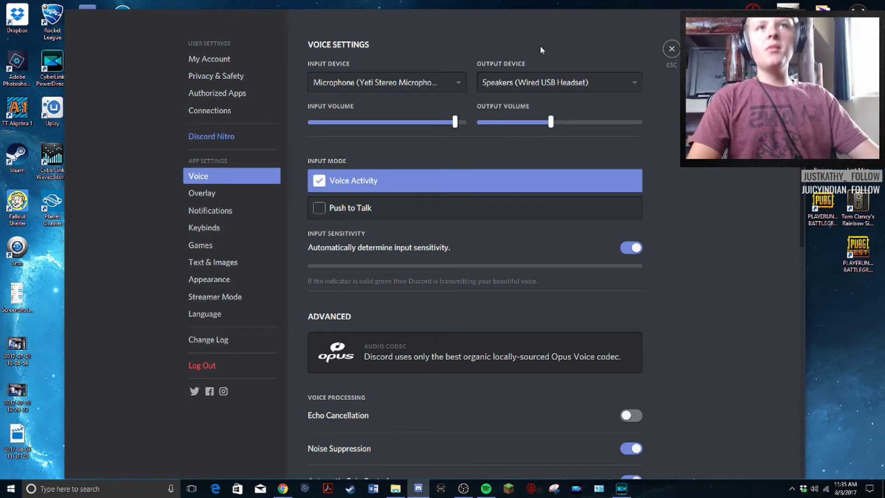